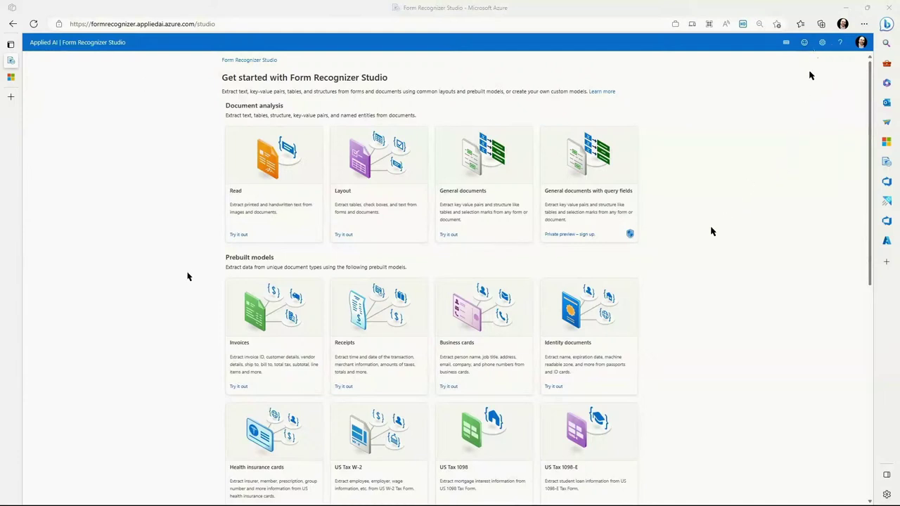
Open the projects page for custom classification models.
{"action": "scroll", "coordinate": [712, 232], "scroll_direction": "down", "scroll_amount": 2}
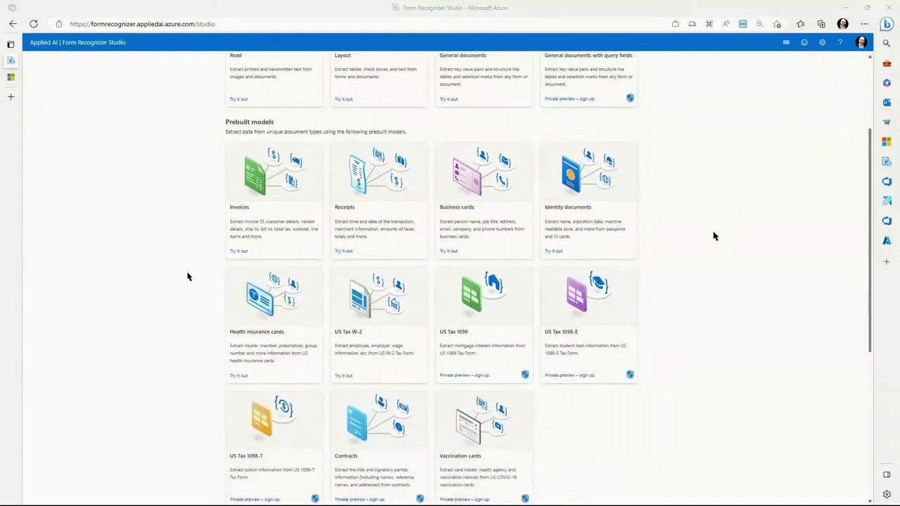
{"action": "scroll", "coordinate": [713, 235], "scroll_direction": "down", "scroll_amount": 1}
{"action": "scroll", "coordinate": [713, 237], "scroll_direction": "down", "scroll_amount": 2}
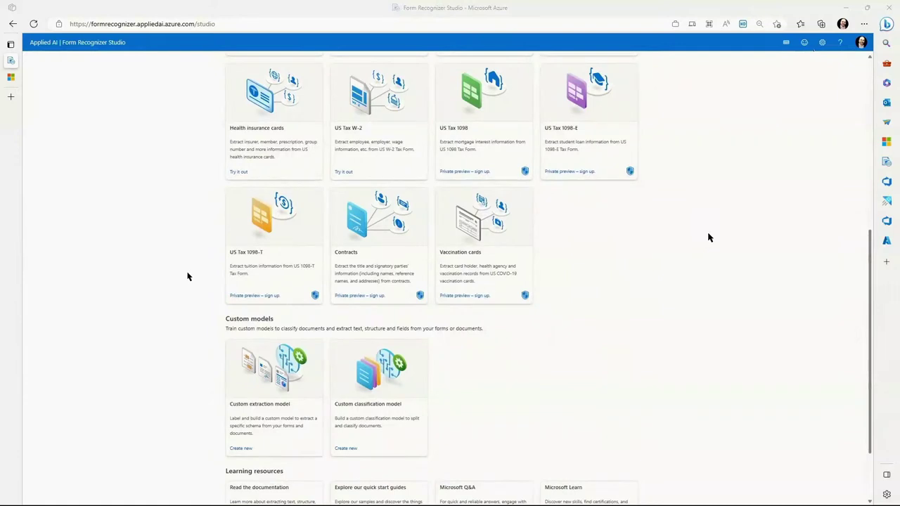
{"action": "left_click", "coordinate": [369, 383]}
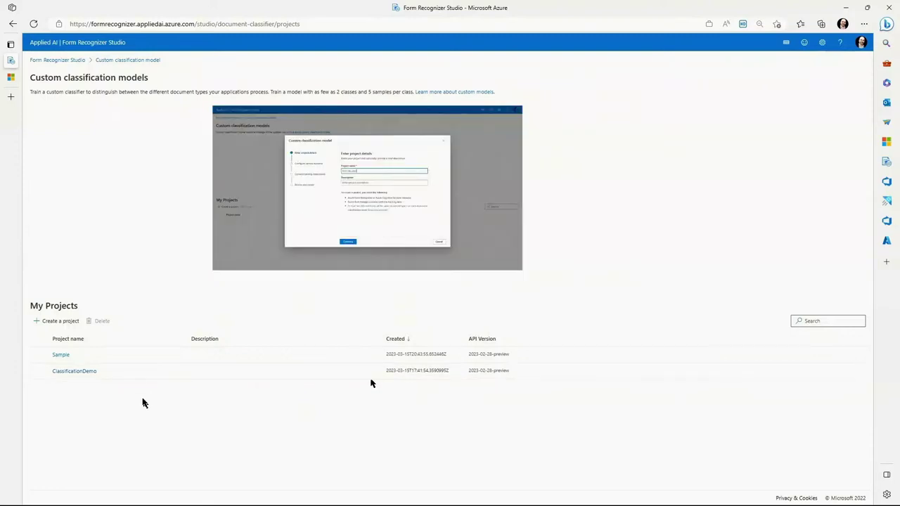
Start a new custom classification project named ai-show and continue to the service resource configuration.
{"action": "left_click", "coordinate": [65, 322]}
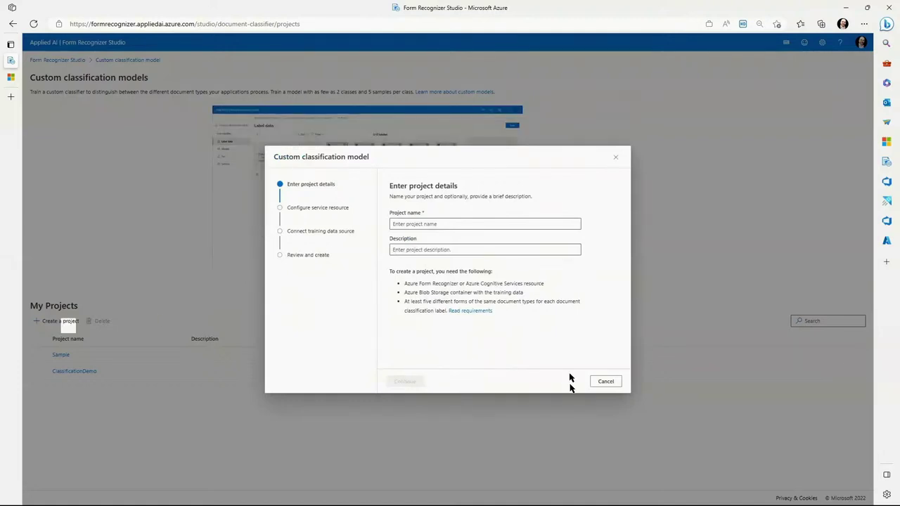
{"action": "key", "text": "ctrl+plus"}
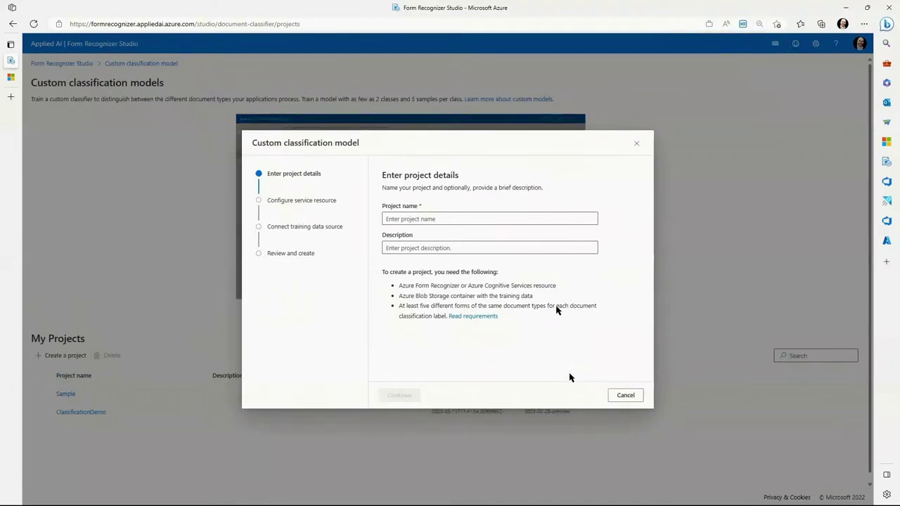
{"action": "left_click", "coordinate": [455, 218]}
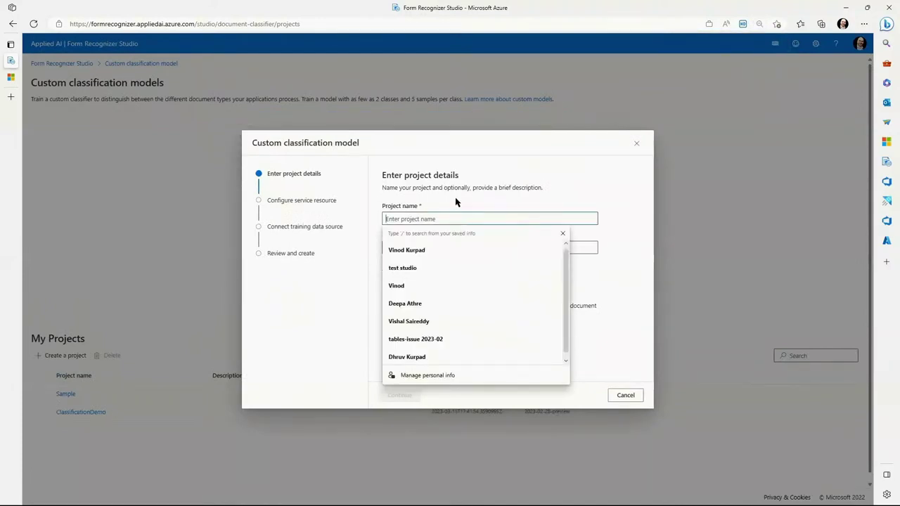
{"action": "left_click", "coordinate": [601, 213]}
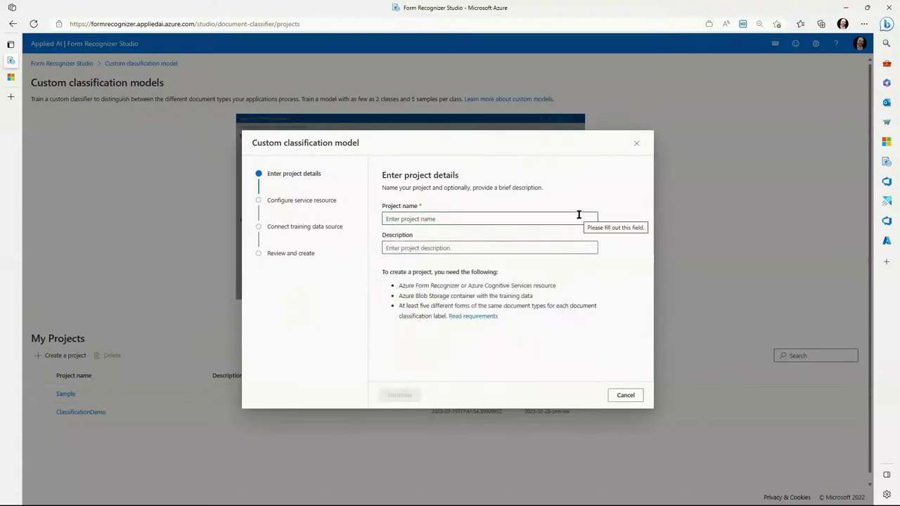
{"action": "left_click", "coordinate": [576, 216]}
{"action": "type", "text": "a"}
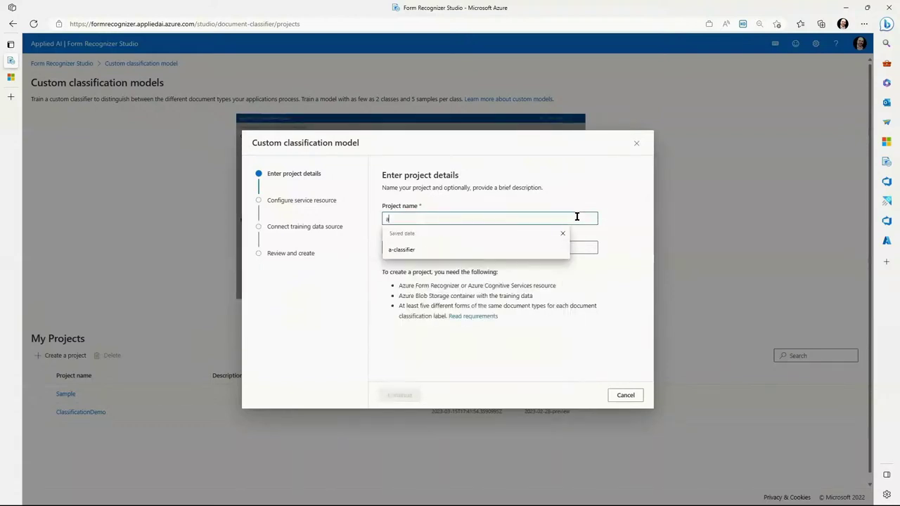
{"action": "type", "text": "ii-show"}
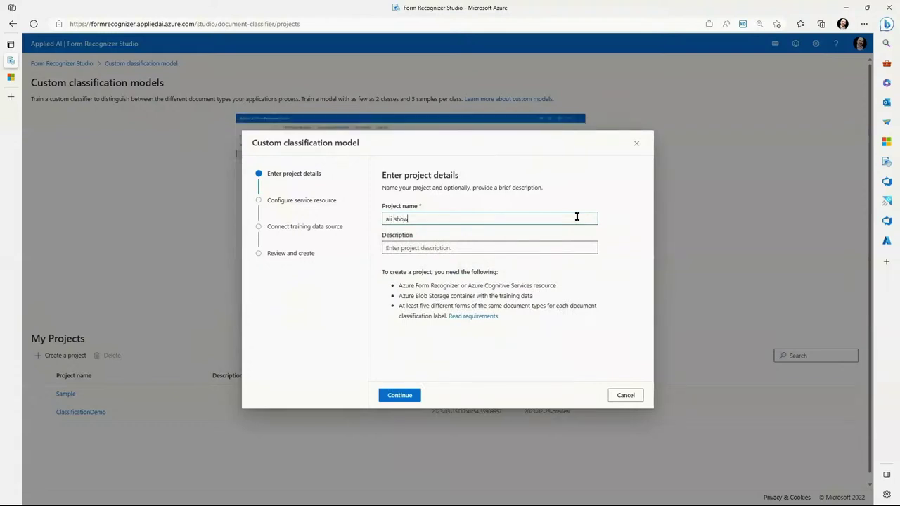
{"action": "right_click", "coordinate": [393, 220]}
{"action": "key", "text": "Escape"}
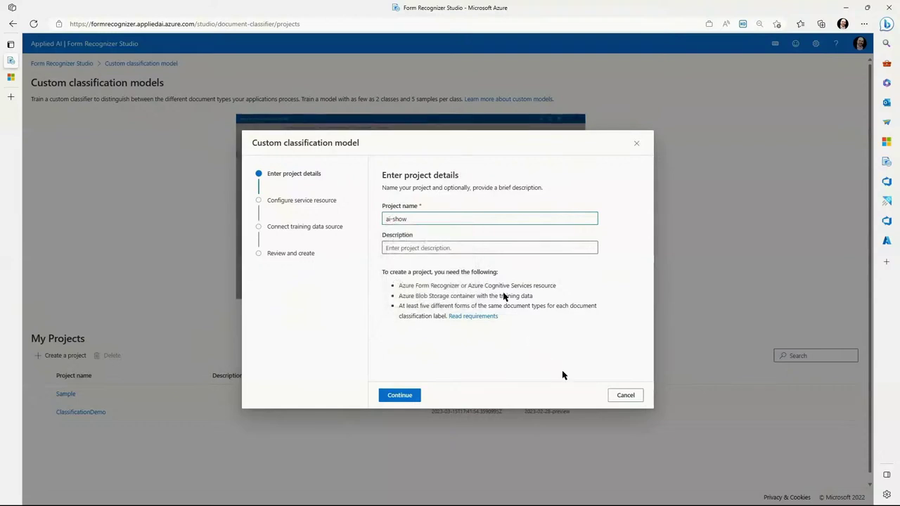
{"action": "left_click", "coordinate": [415, 396]}
Set the service resource's subscription to Visual Document Intelligence Team.
{"action": "left_click", "coordinate": [428, 223]}
{"action": "type", "text": "v"}
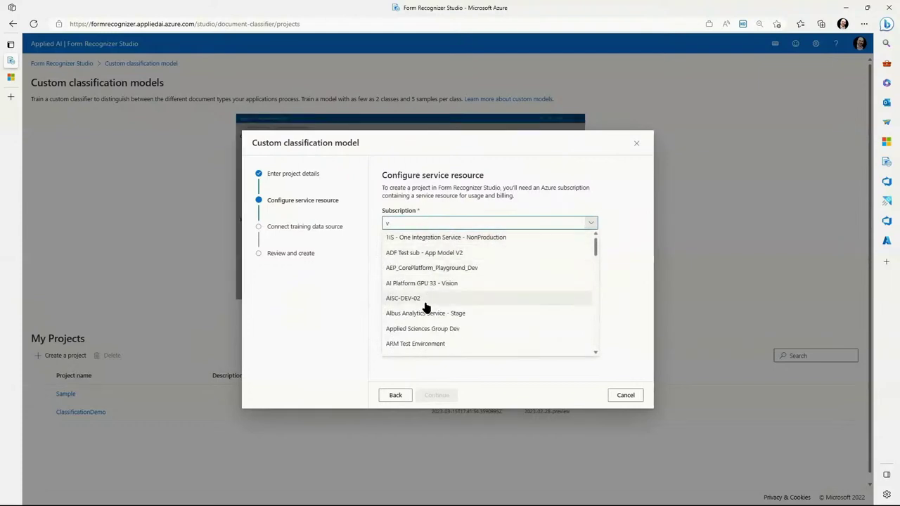
{"action": "type", "text": "i"}
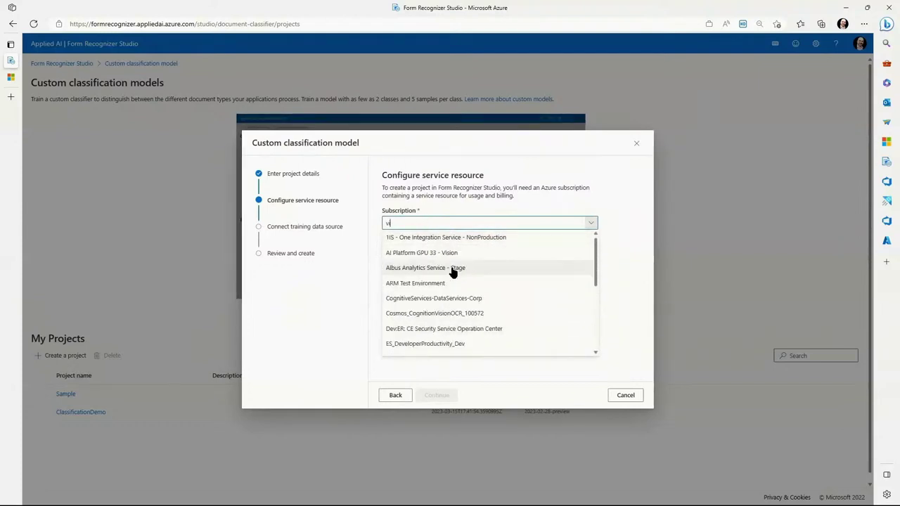
{"action": "type", "text": "s"}
{"action": "left_click", "coordinate": [452, 268]}
Select the existing resource group ending in "-demos" for the service resource.
{"action": "left_click", "coordinate": [455, 252]}
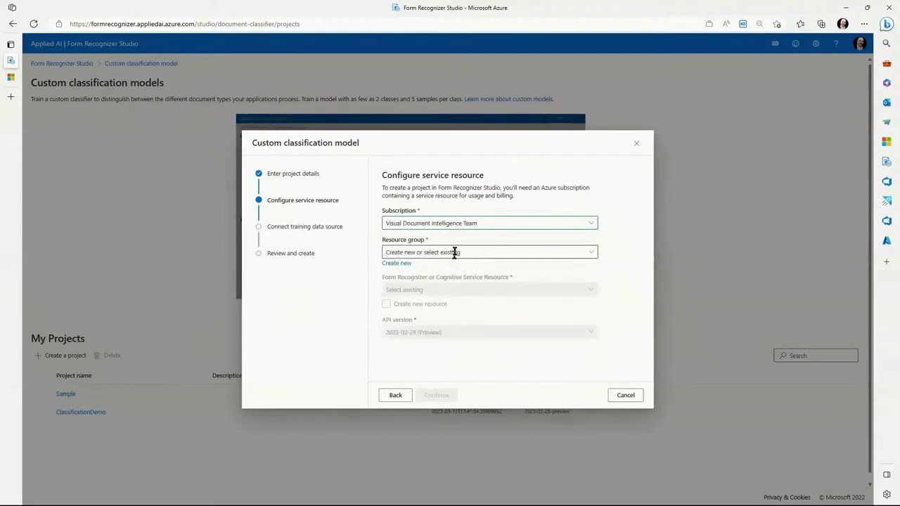
{"action": "type", "text": "vi"}
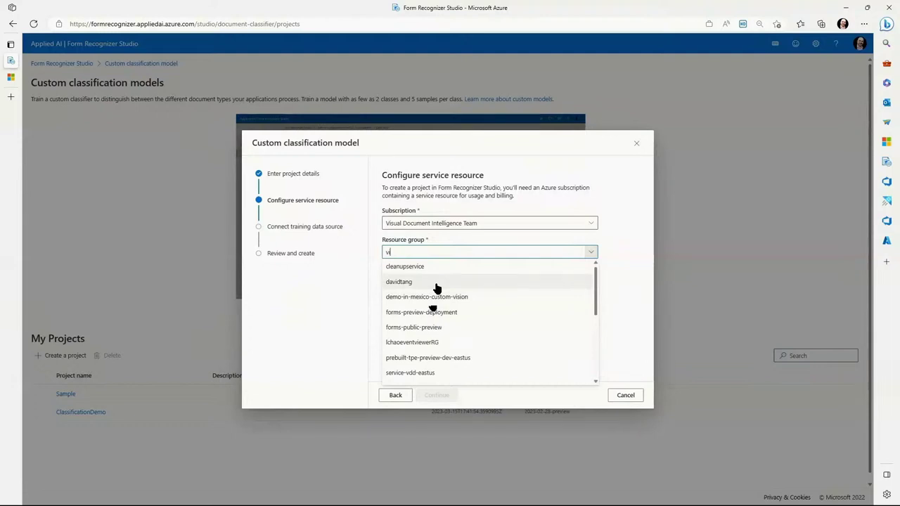
{"action": "scroll", "coordinate": [474, 291], "scroll_direction": "down", "scroll_amount": 1}
{"action": "scroll", "coordinate": [476, 293], "scroll_direction": "down", "scroll_amount": 1}
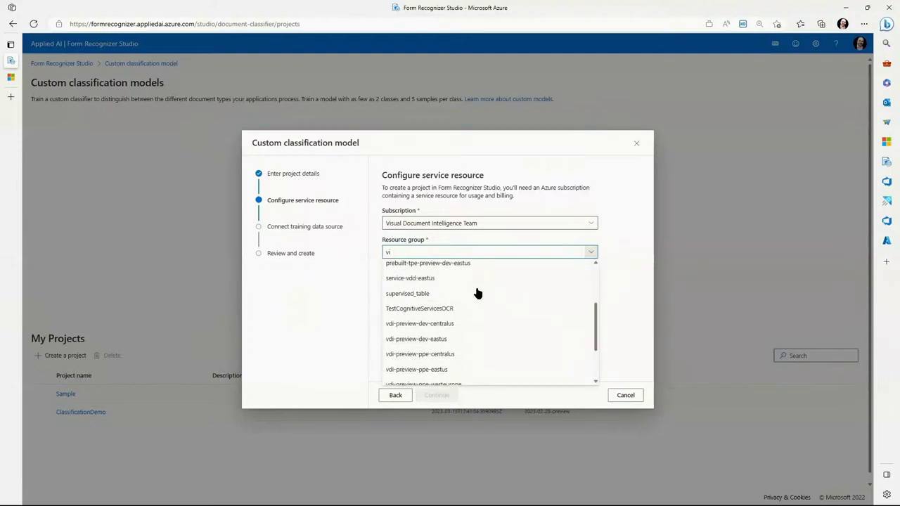
{"action": "scroll", "coordinate": [485, 281], "scroll_direction": "up", "scroll_amount": 3}
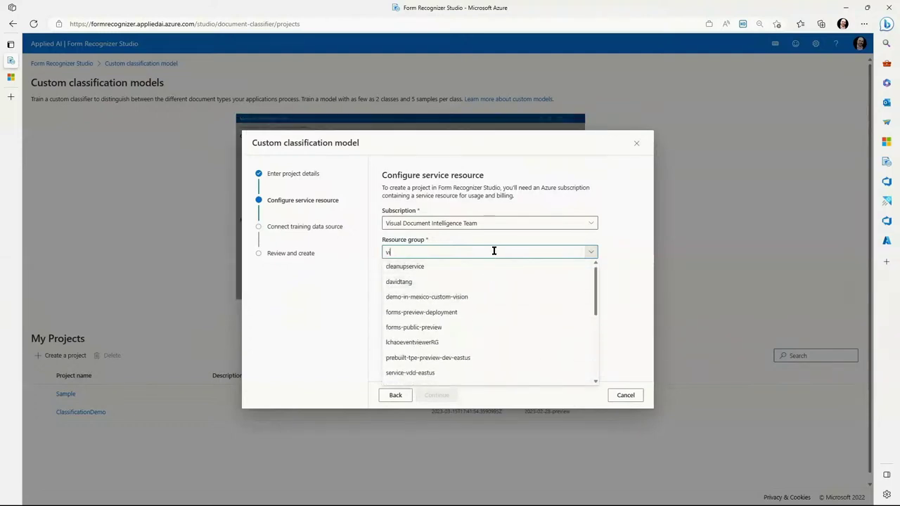
{"action": "type", "text": "k"}
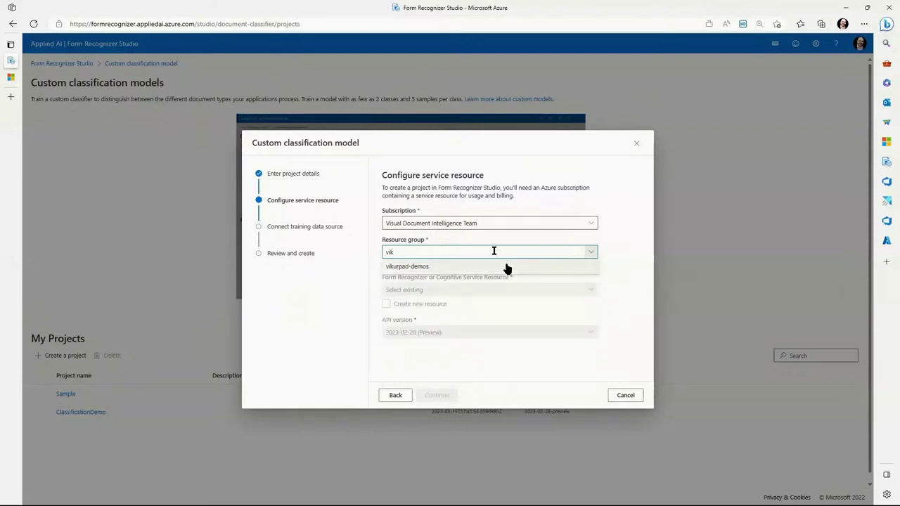
{"action": "left_click", "coordinate": [503, 266]}
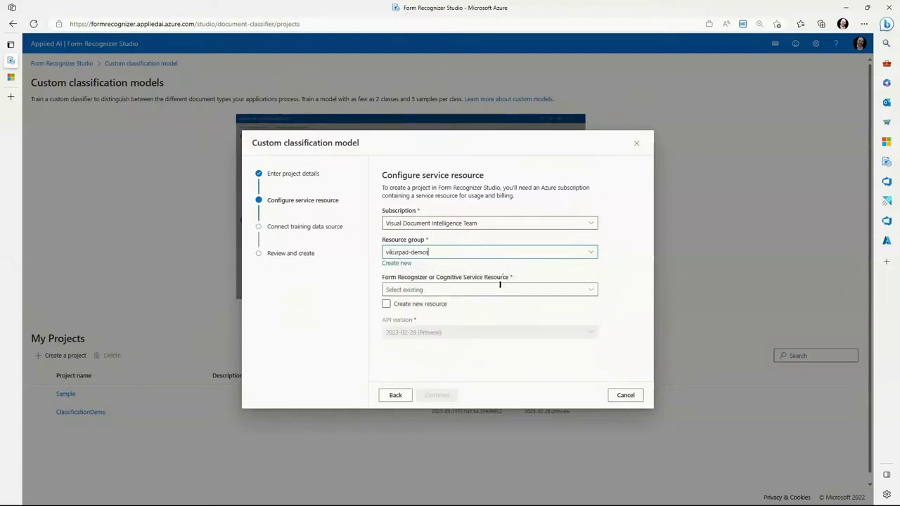
Choose the existing Form Recognizer resource ending in "-wus2" and continue to the training data source.
{"action": "left_click", "coordinate": [497, 289]}
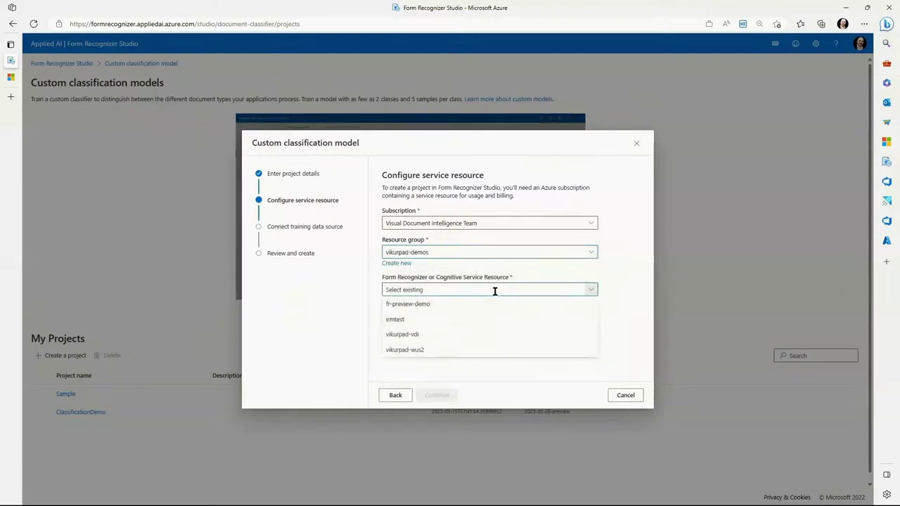
{"action": "left_click", "coordinate": [469, 350]}
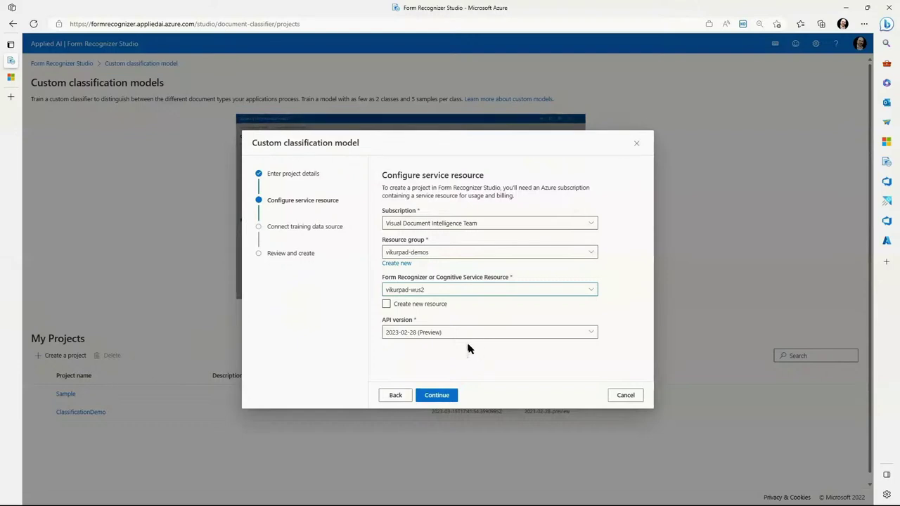
{"action": "left_click", "coordinate": [443, 395]}
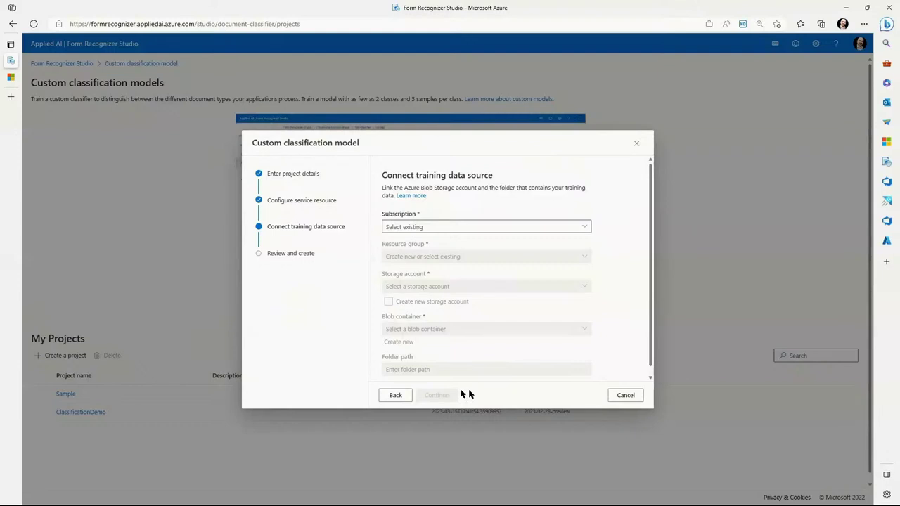
Set the training data source's subscription to Visual Document Intelligence Team and its resource group to the one ending in "-demos".
{"action": "left_click", "coordinate": [484, 226]}
{"action": "left_click", "coordinate": [488, 228]}
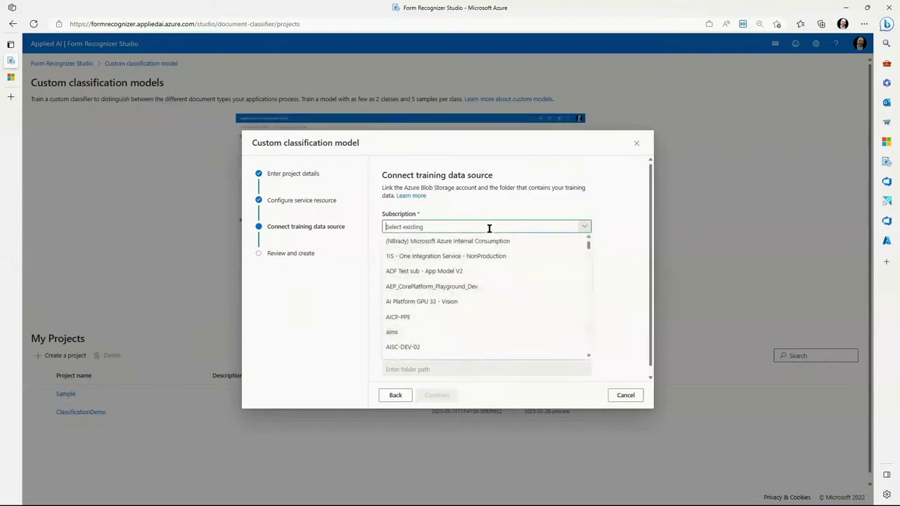
{"action": "type", "text": "v"}
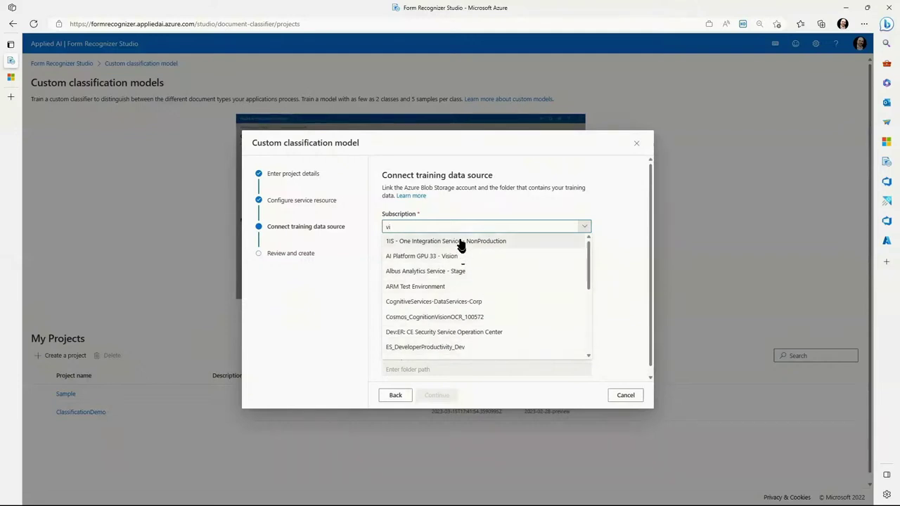
{"action": "type", "text": "i"}
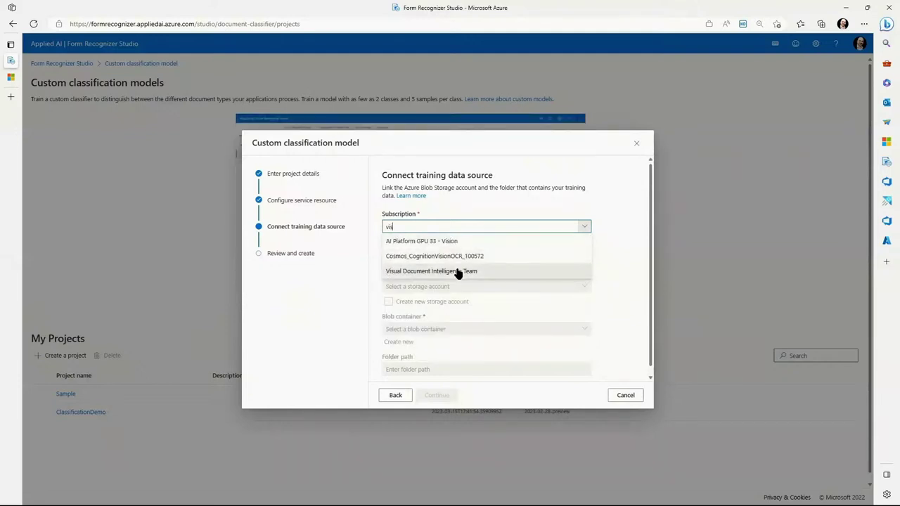
{"action": "left_click", "coordinate": [457, 271]}
{"action": "left_click", "coordinate": [456, 258]}
{"action": "type", "text": "vik"}
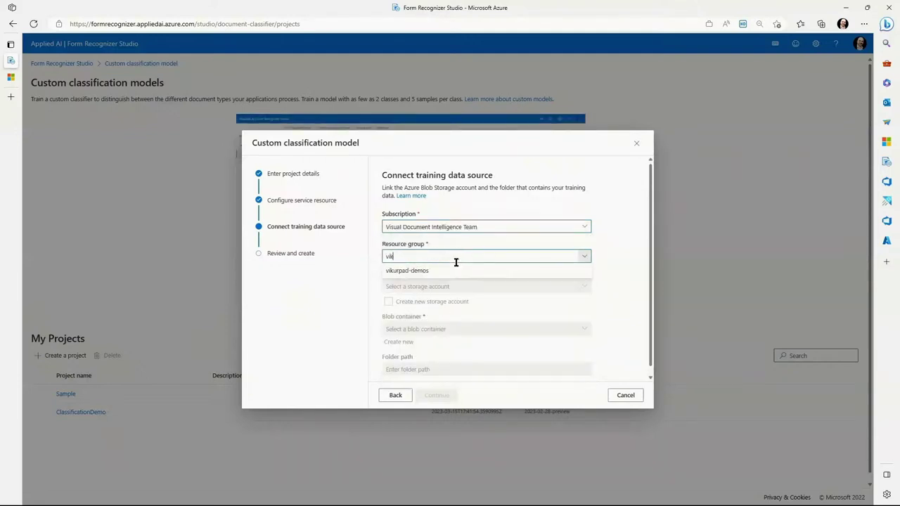
{"action": "left_click", "coordinate": [452, 270]}
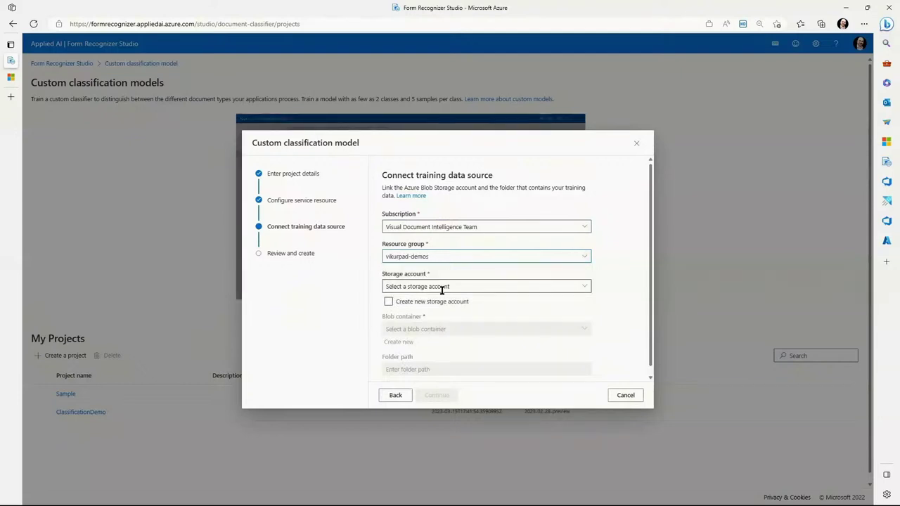
Choose the storage account ending in "wus2" and its classifier blob container for the training data.
{"action": "left_click", "coordinate": [445, 287]}
{"action": "left_click", "coordinate": [436, 316]}
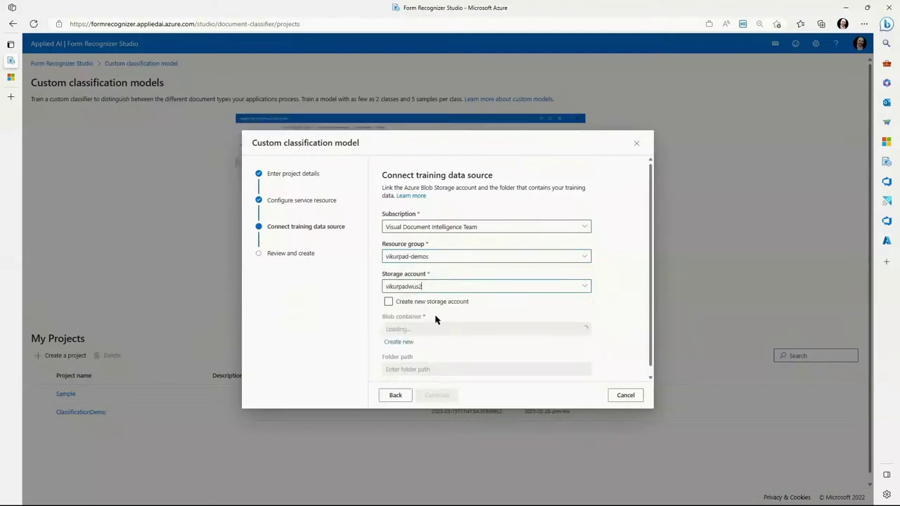
{"action": "left_click", "coordinate": [441, 329]}
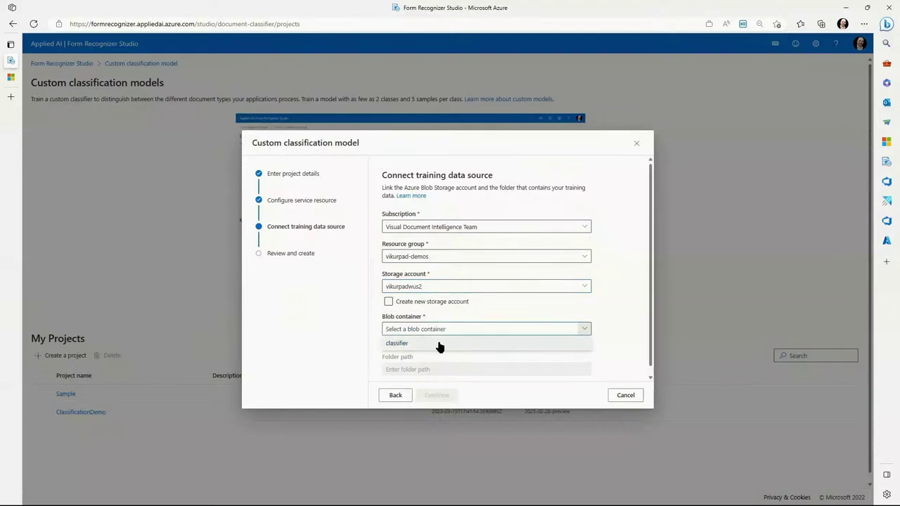
{"action": "left_click", "coordinate": [438, 343]}
Set the training data folder path to demo and create the project.
{"action": "left_click", "coordinate": [430, 368]}
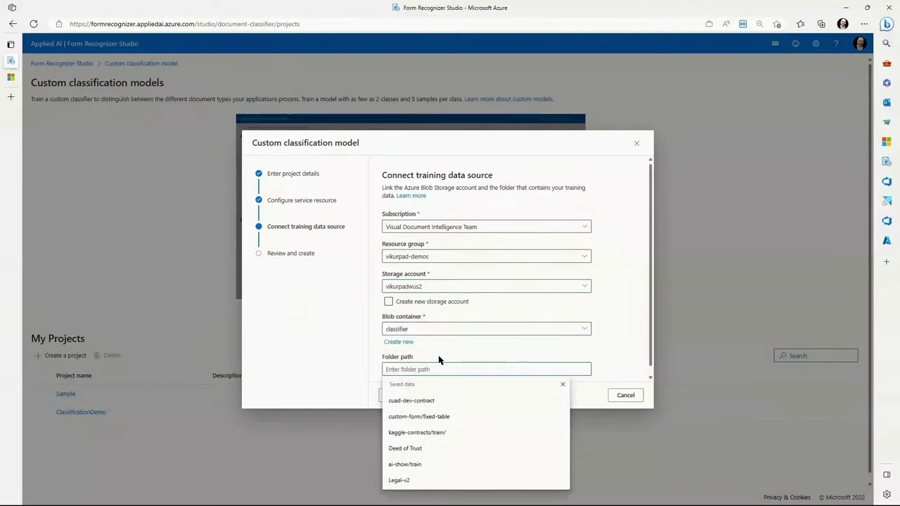
{"action": "type", "text": "demo"}
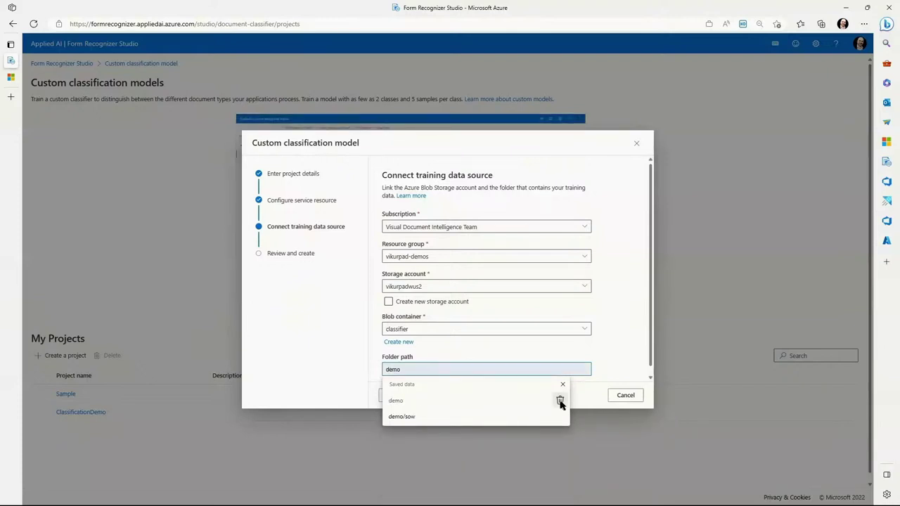
{"action": "left_click", "coordinate": [591, 394]}
{"action": "left_click", "coordinate": [453, 398]}
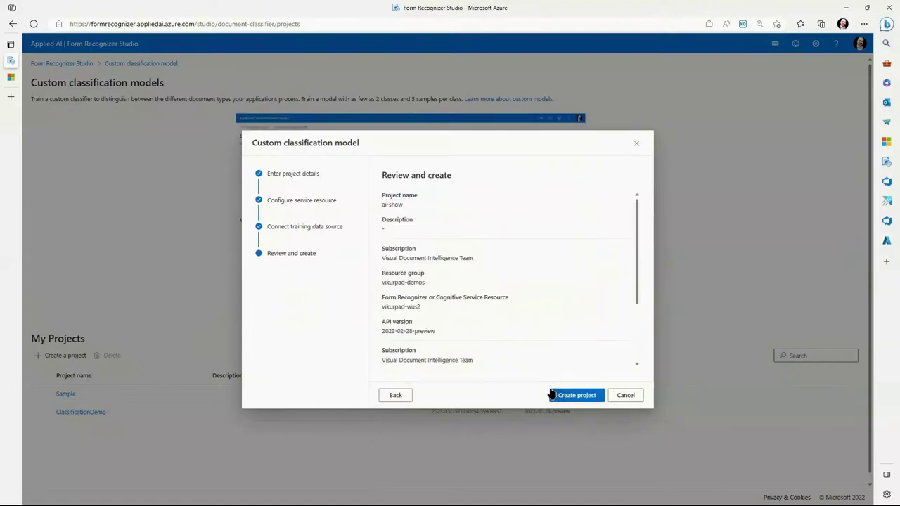
{"action": "left_click", "coordinate": [557, 395]}
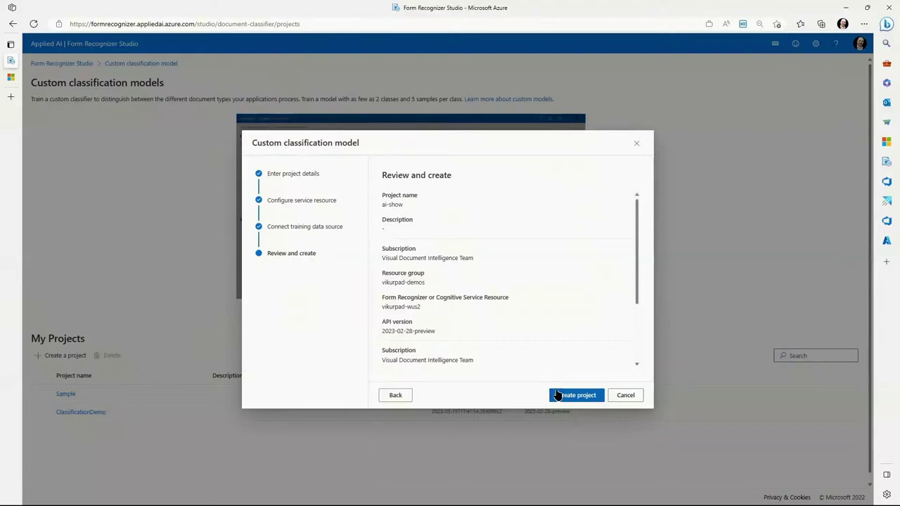
{"action": "left_click", "coordinate": [558, 396]}
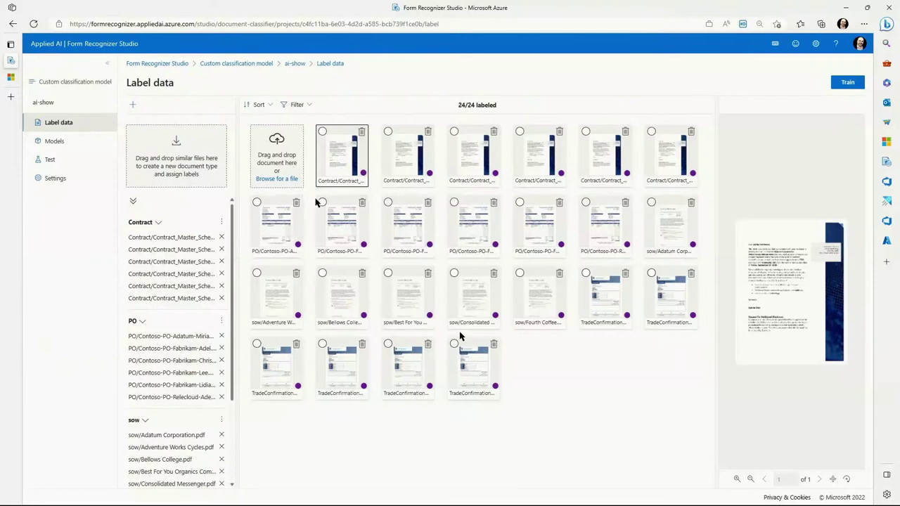
Train a new classification model on the labeled documents with the model ID ai-show.
{"action": "scroll", "coordinate": [151, 332], "scroll_direction": "down", "scroll_amount": 3}
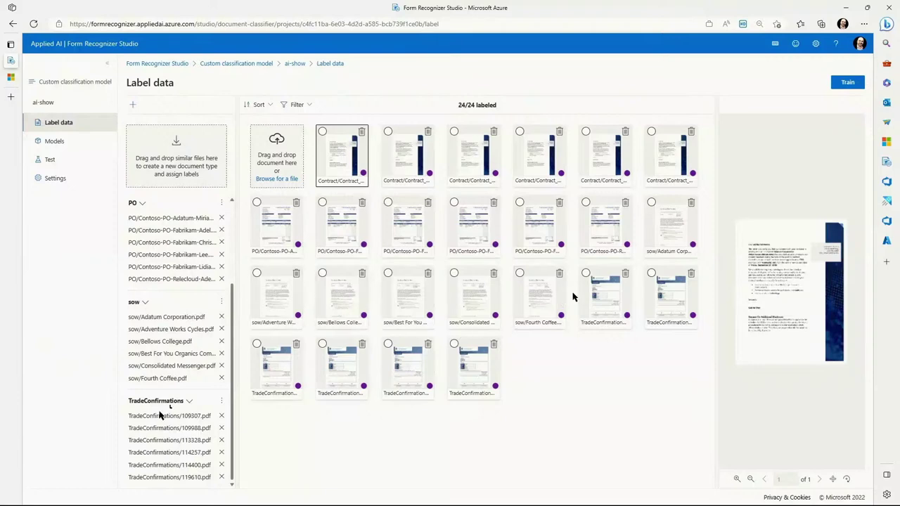
{"action": "left_click", "coordinate": [843, 84]}
{"action": "left_click", "coordinate": [348, 255]}
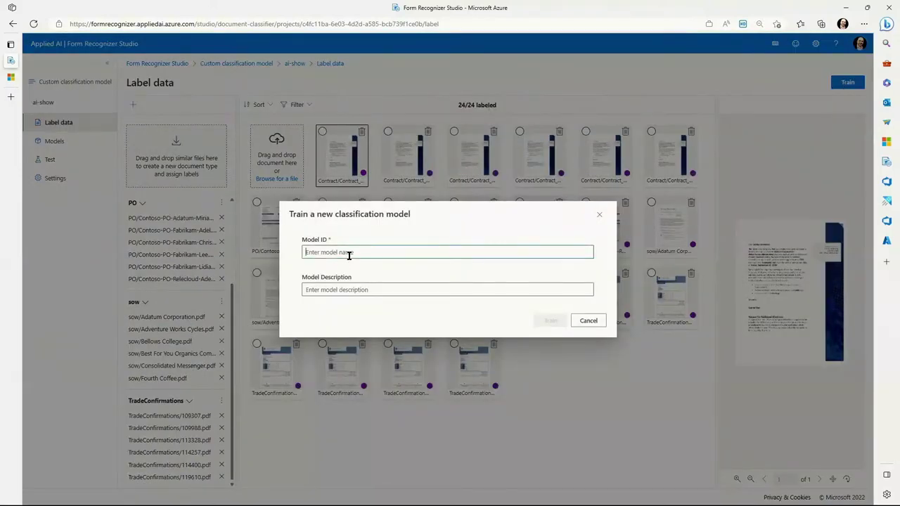
{"action": "type", "text": "ai-show"}
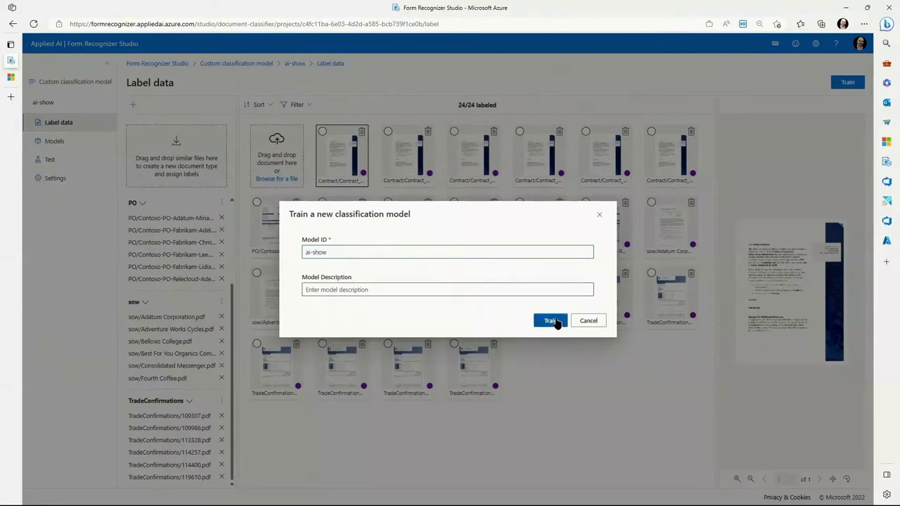
{"action": "left_click", "coordinate": [556, 321]}
{"action": "left_click", "coordinate": [493, 295]}
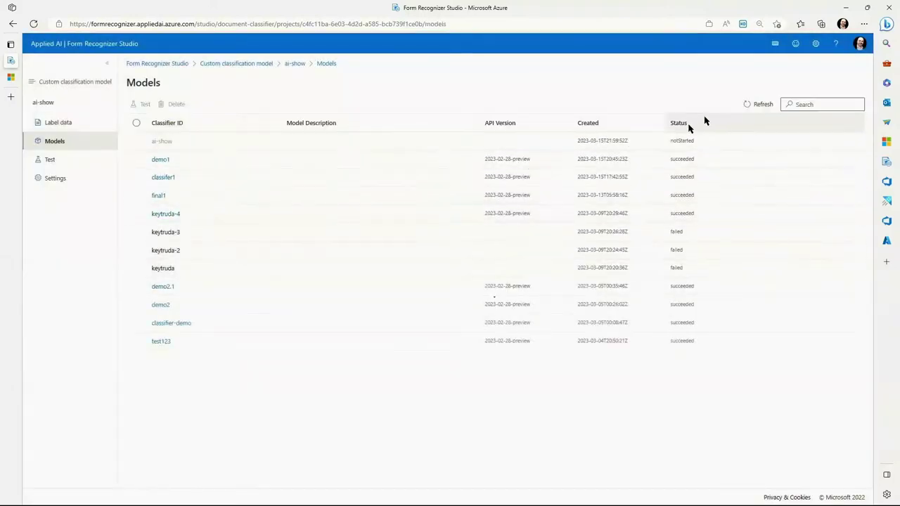
Refresh the model list and open the existing demo1 classifier for testing.
{"action": "left_click", "coordinate": [749, 108]}
{"action": "left_click", "coordinate": [161, 160]}
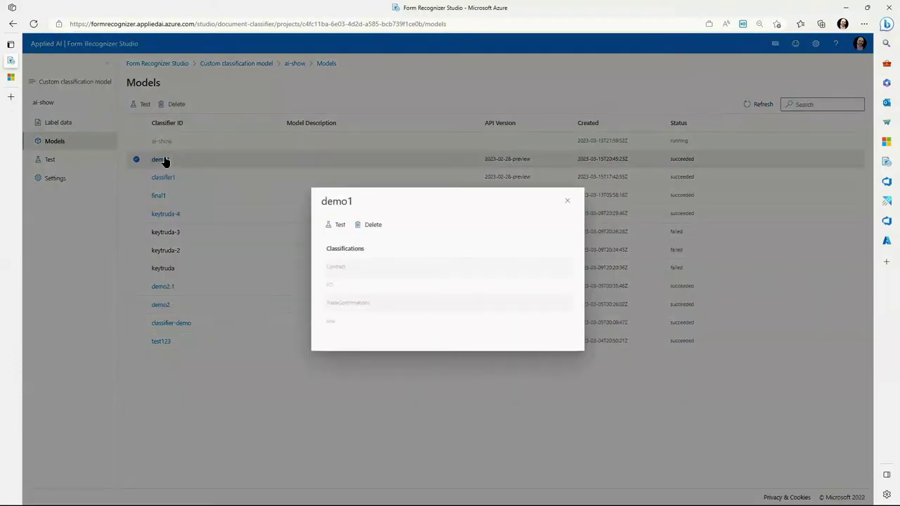
{"action": "left_click", "coordinate": [325, 226]}
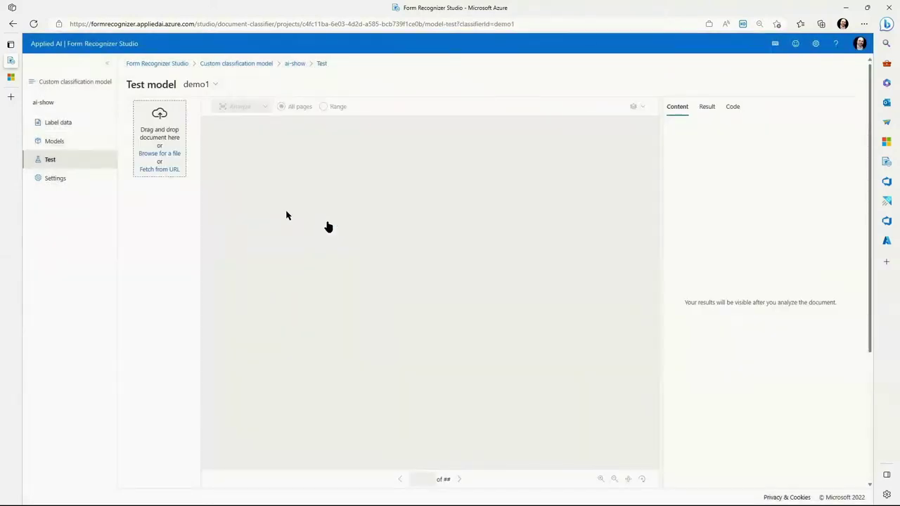
Load the local file Binder1.pdf as the test document for the demo1 classifier.
{"action": "left_click", "coordinate": [173, 156]}
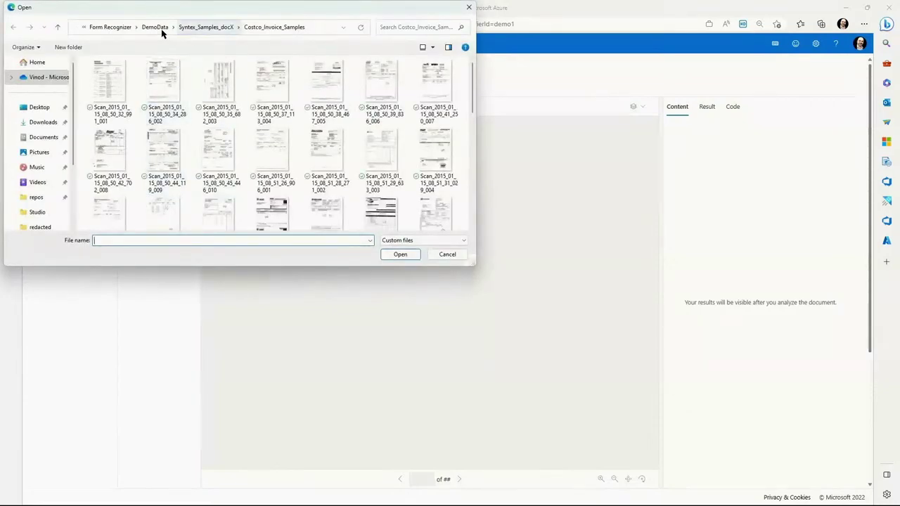
{"action": "left_click", "coordinate": [152, 29]}
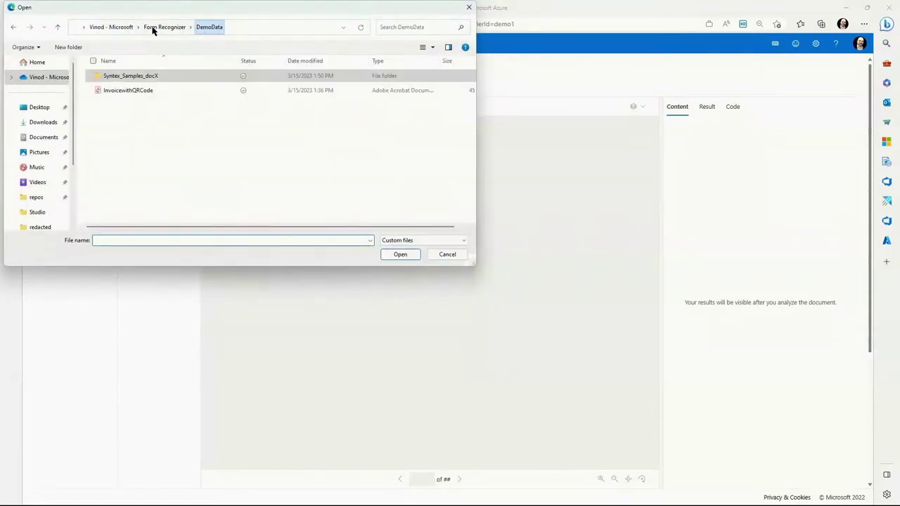
{"action": "double_click", "coordinate": [132, 76]}
{"action": "double_click", "coordinate": [113, 194]}
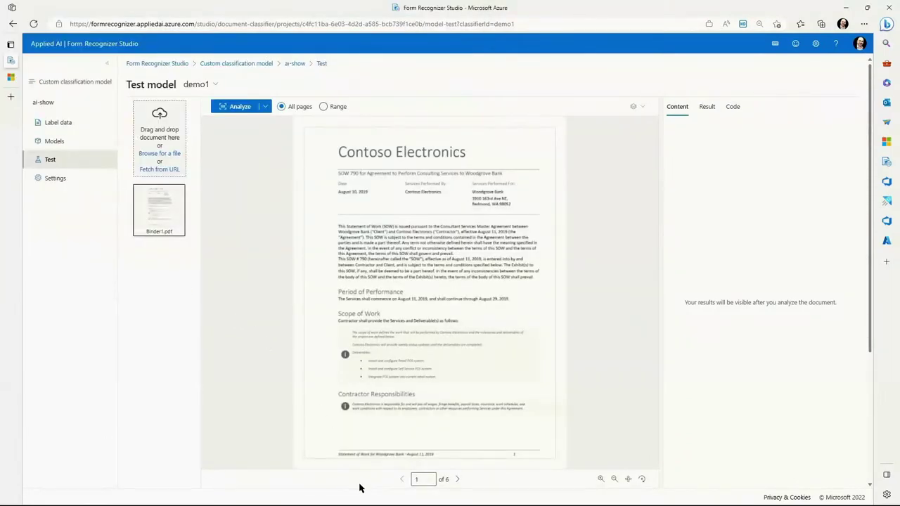
Page through Binder1.pdf to its last page and analyze all its pages with the demo1 classifier.
{"action": "left_click", "coordinate": [459, 481]}
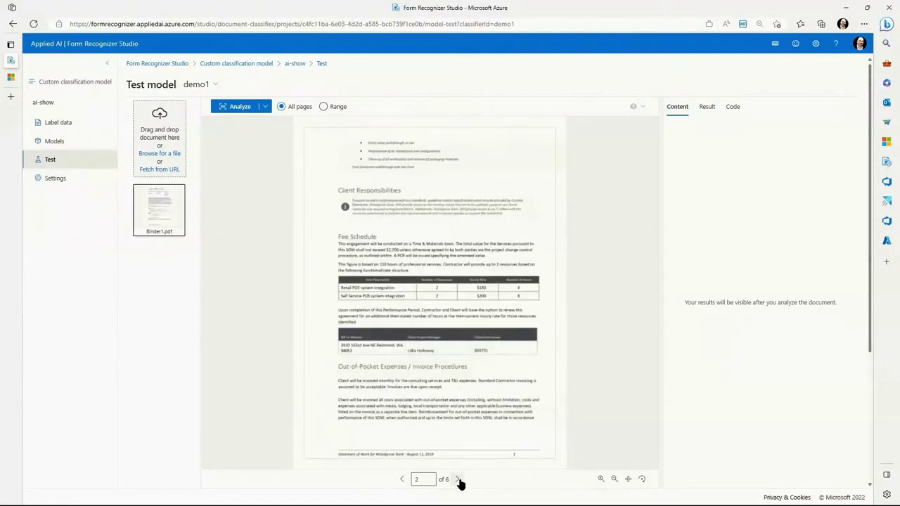
{"action": "left_click", "coordinate": [460, 481]}
{"action": "left_click", "coordinate": [459, 481]}
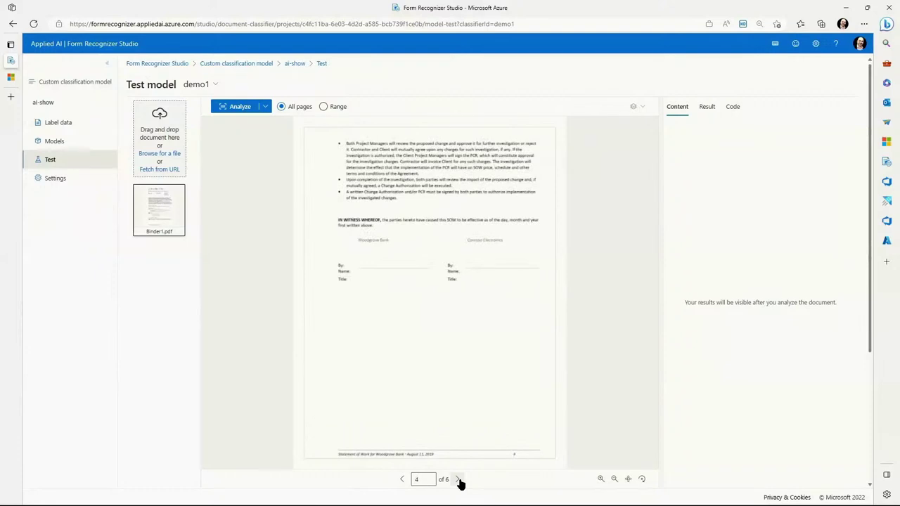
{"action": "left_click", "coordinate": [459, 481]}
{"action": "left_click", "coordinate": [459, 480]}
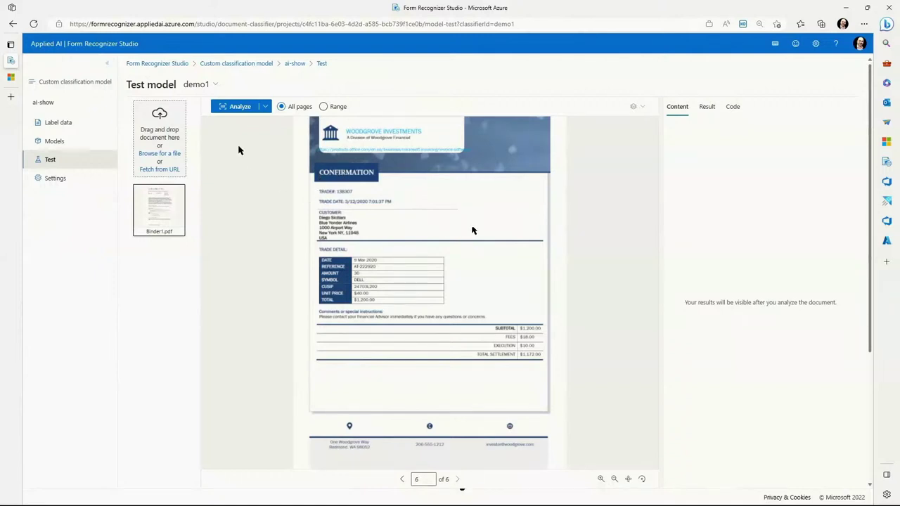
{"action": "left_click", "coordinate": [234, 108]}
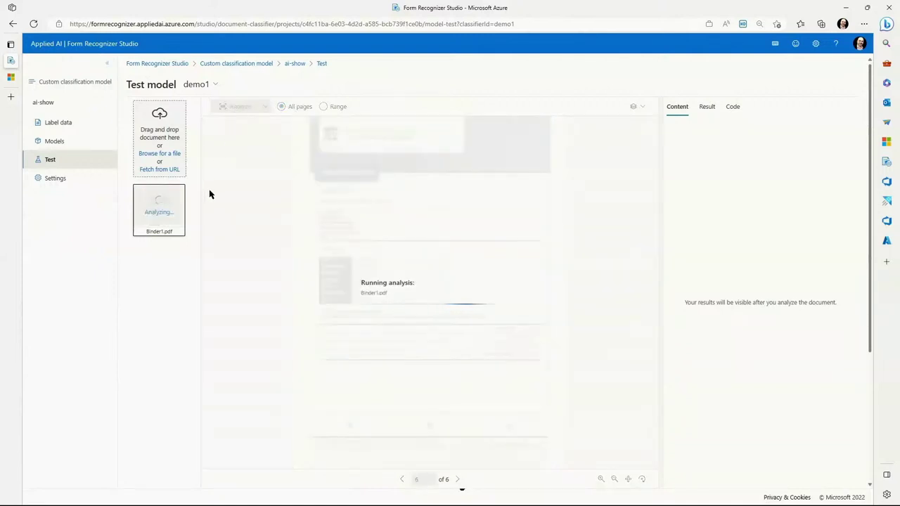